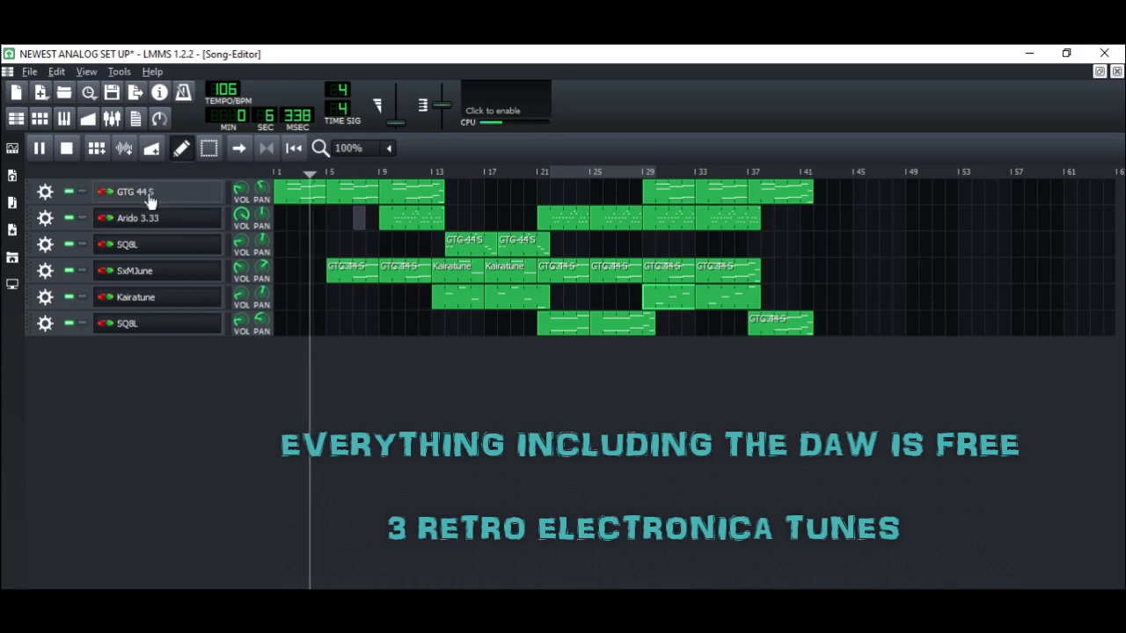
Open the GTG 44 S track's plugin interface to examine its oscillator, filter and envelope controls, and close it.
{"action": "left_click", "coordinate": [151, 200]}
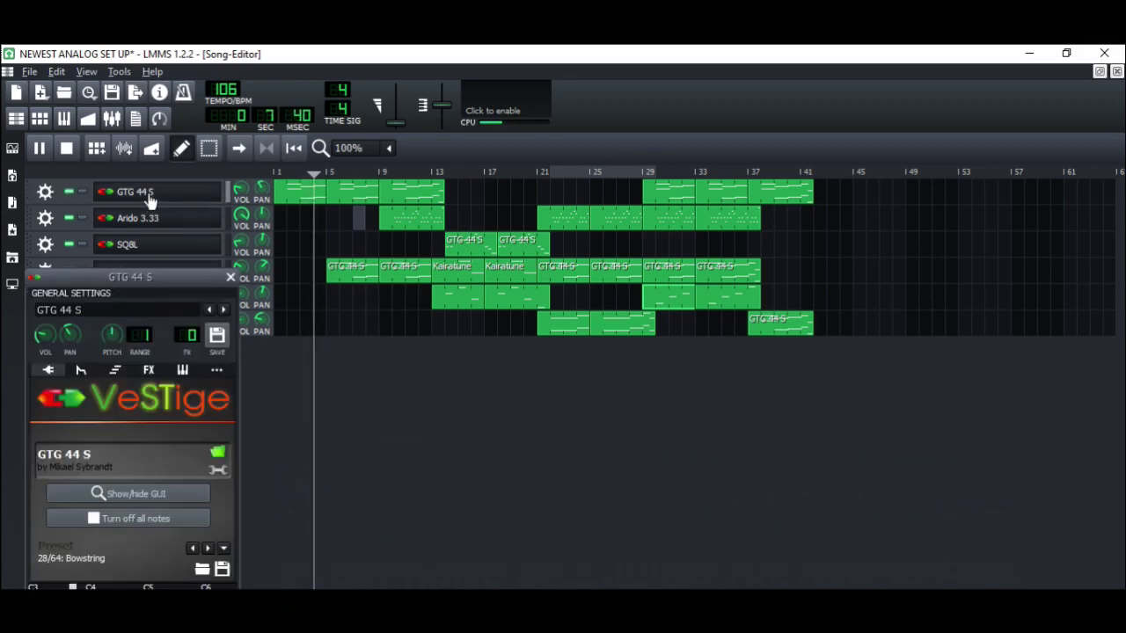
{"action": "left_click", "coordinate": [157, 493]}
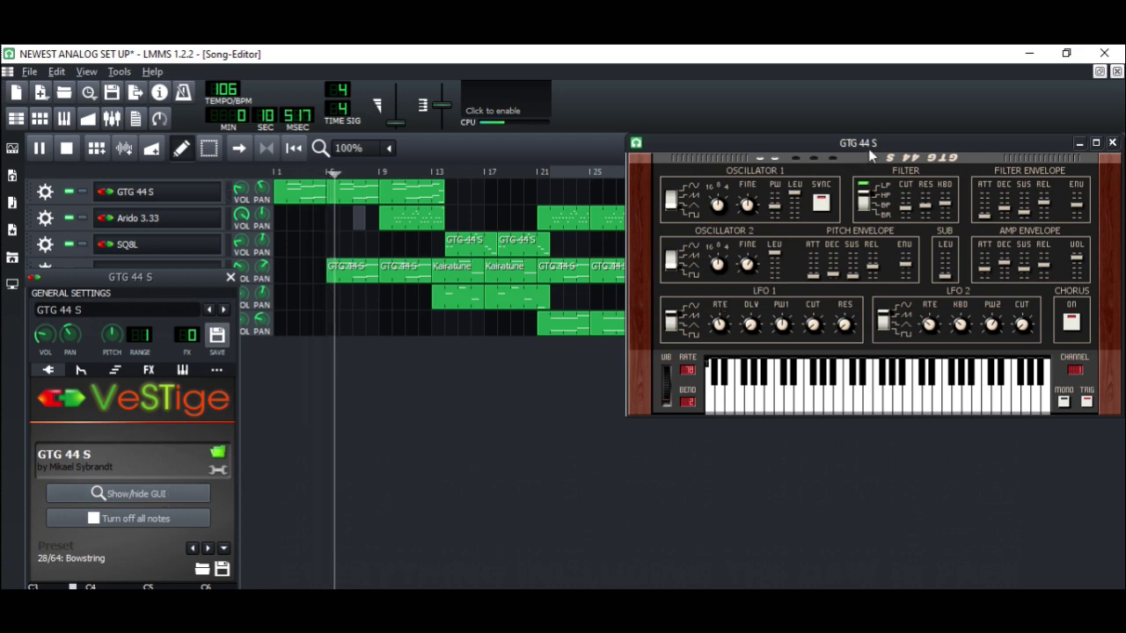
{"action": "left_click_drag", "start_coordinate": [871, 146], "coordinate": [745, 169]}
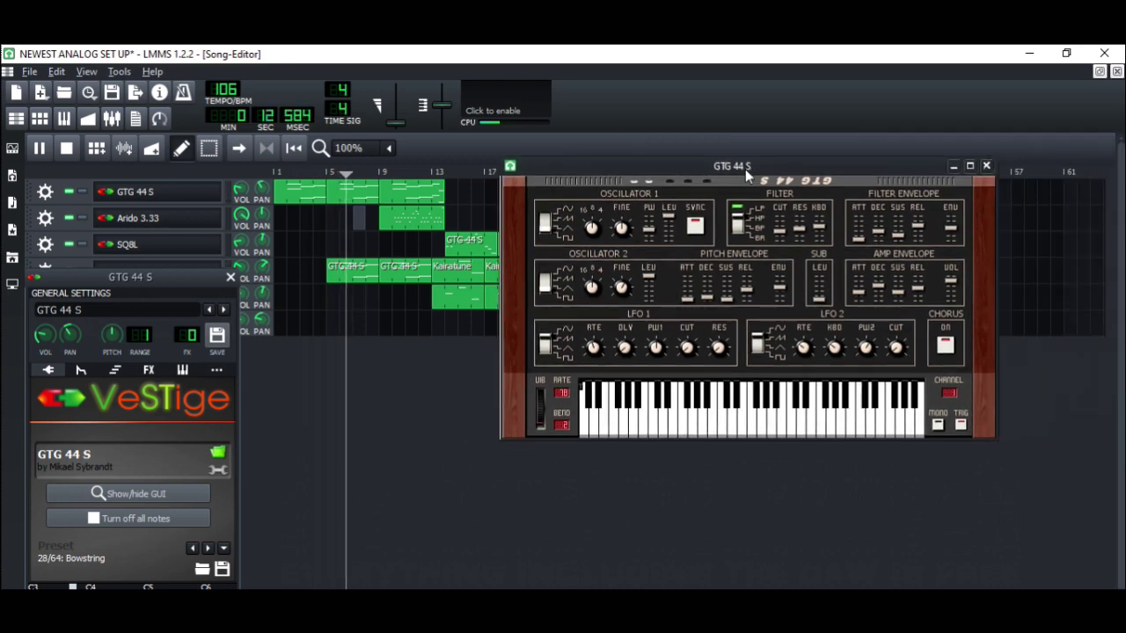
{"action": "left_click_drag", "start_coordinate": [779, 227], "coordinate": [780, 233]}
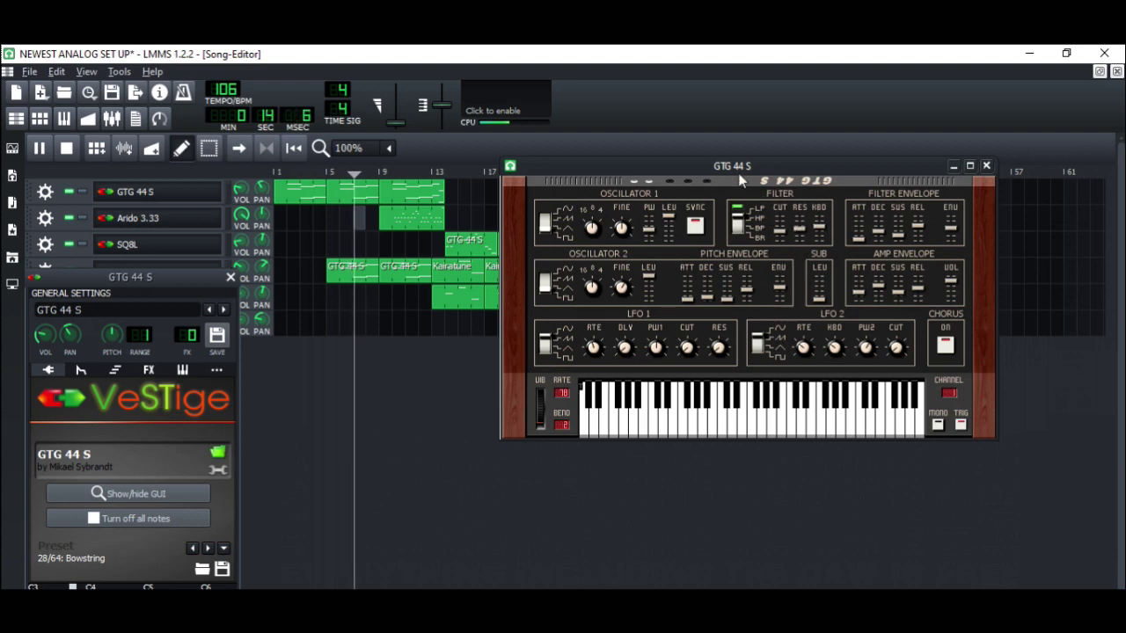
{"action": "left_click", "coordinate": [988, 166]}
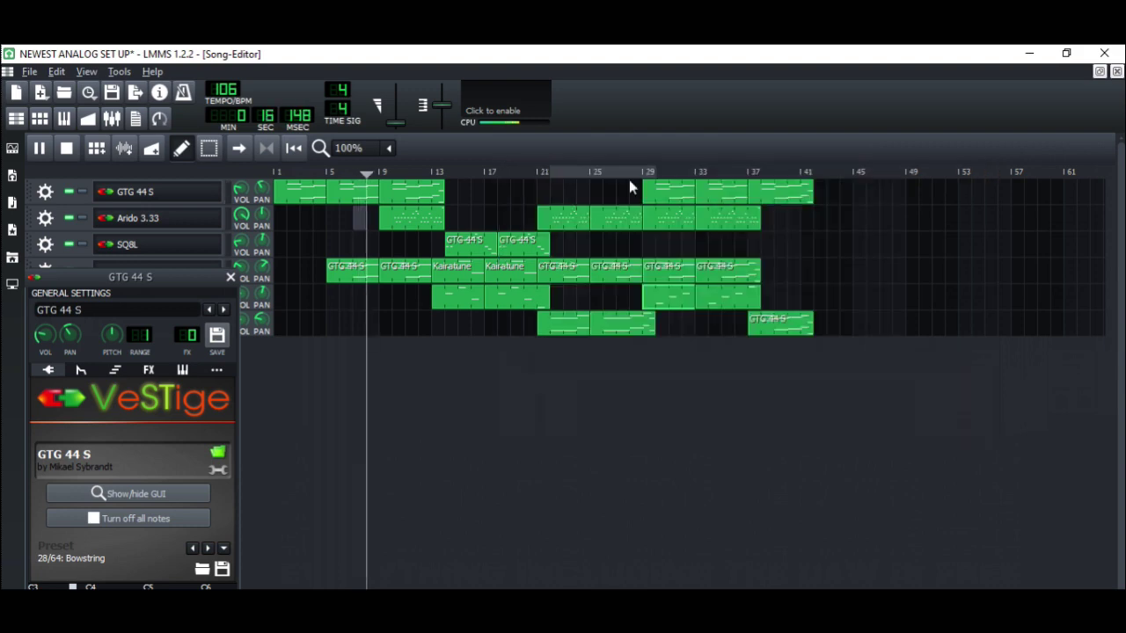
Display the Arido 3.33 synth interface in full view to examine its harmonics, envelopes and routing, and close it.
{"action": "left_click", "coordinate": [170, 219]}
{"action": "left_click_drag", "start_coordinate": [170, 219], "coordinate": [170, 221]}
{"action": "left_click", "coordinate": [170, 227]}
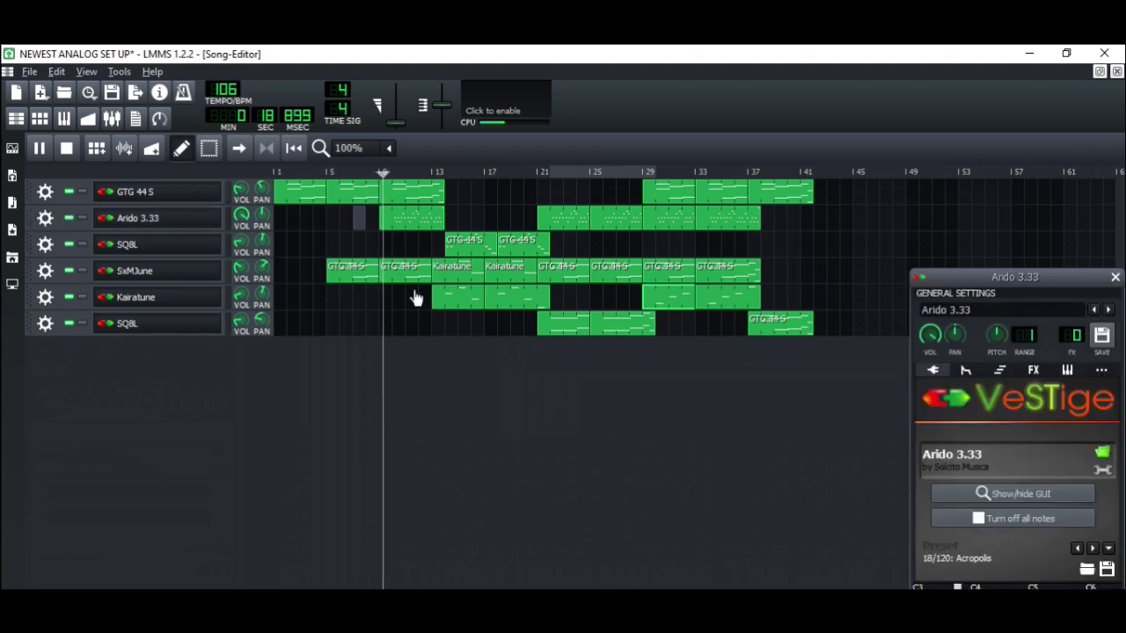
{"action": "left_click", "coordinate": [1041, 497]}
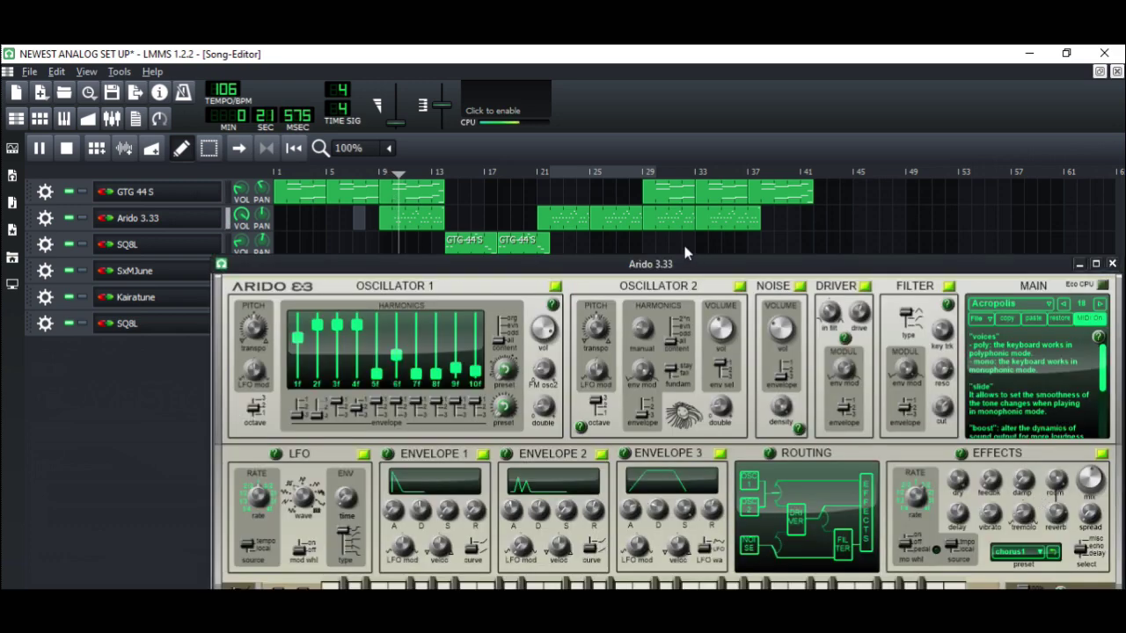
{"action": "left_click_drag", "start_coordinate": [691, 265], "coordinate": [625, 177]}
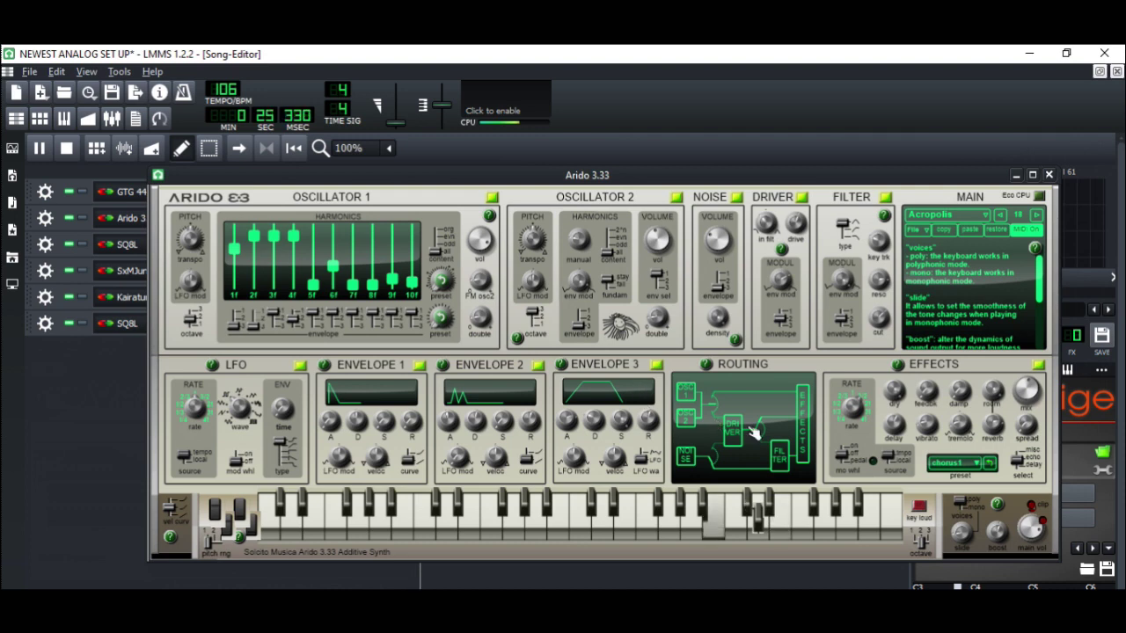
{"action": "left_click", "coordinate": [1050, 175]}
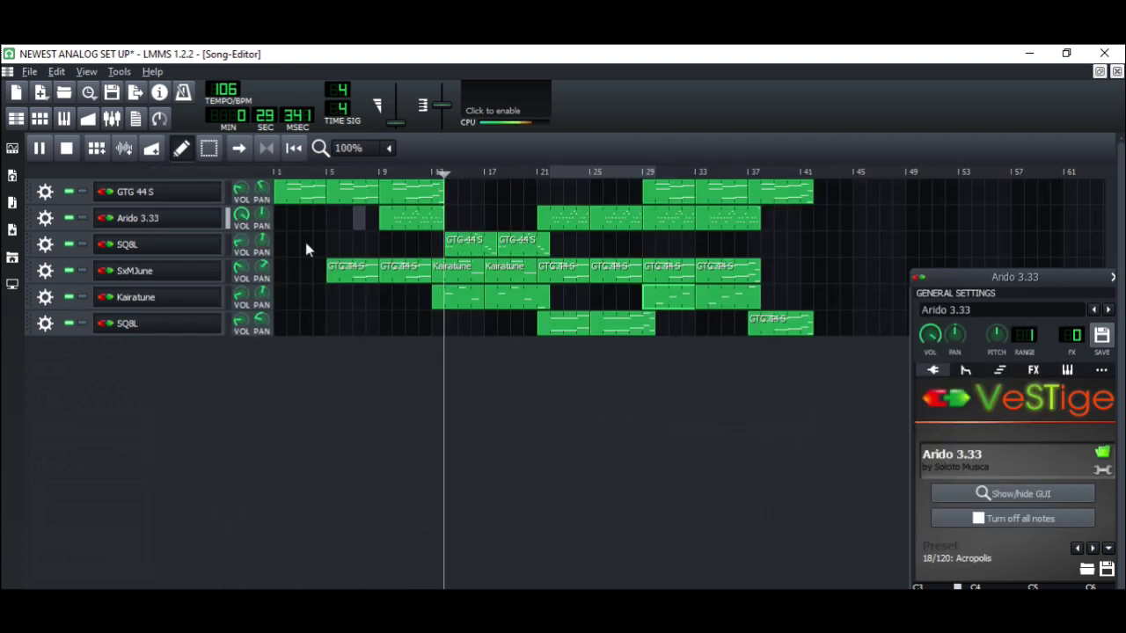
Open the instrument settings of the upper SQ8L track and show its plugin interface.
{"action": "left_click_drag", "start_coordinate": [173, 253], "coordinate": [161, 254]}
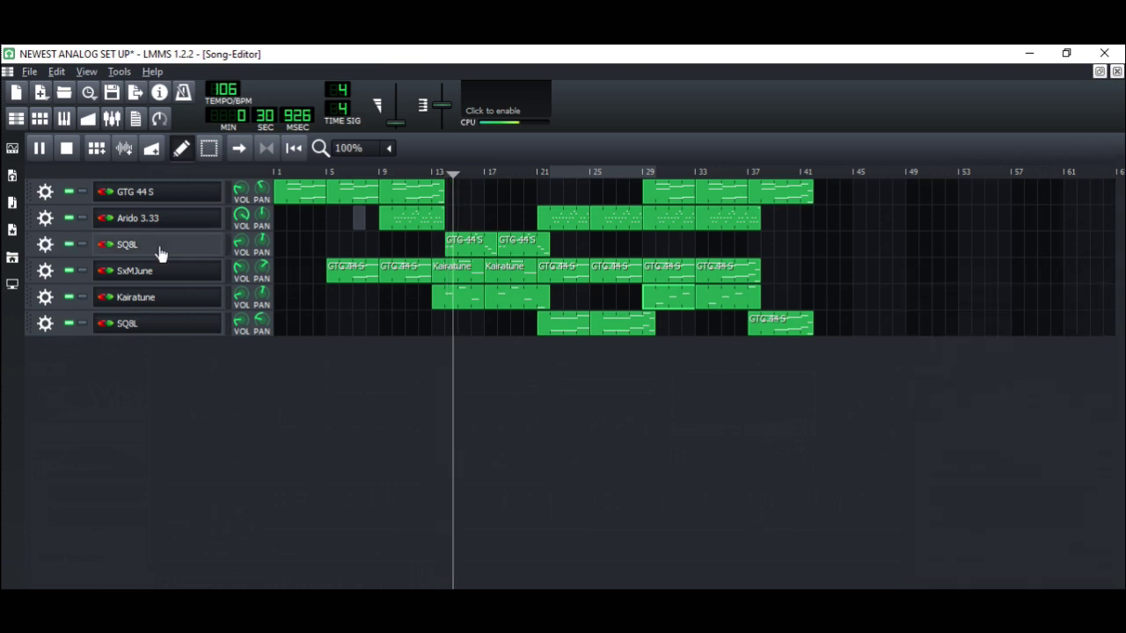
{"action": "left_click", "coordinate": [161, 254]}
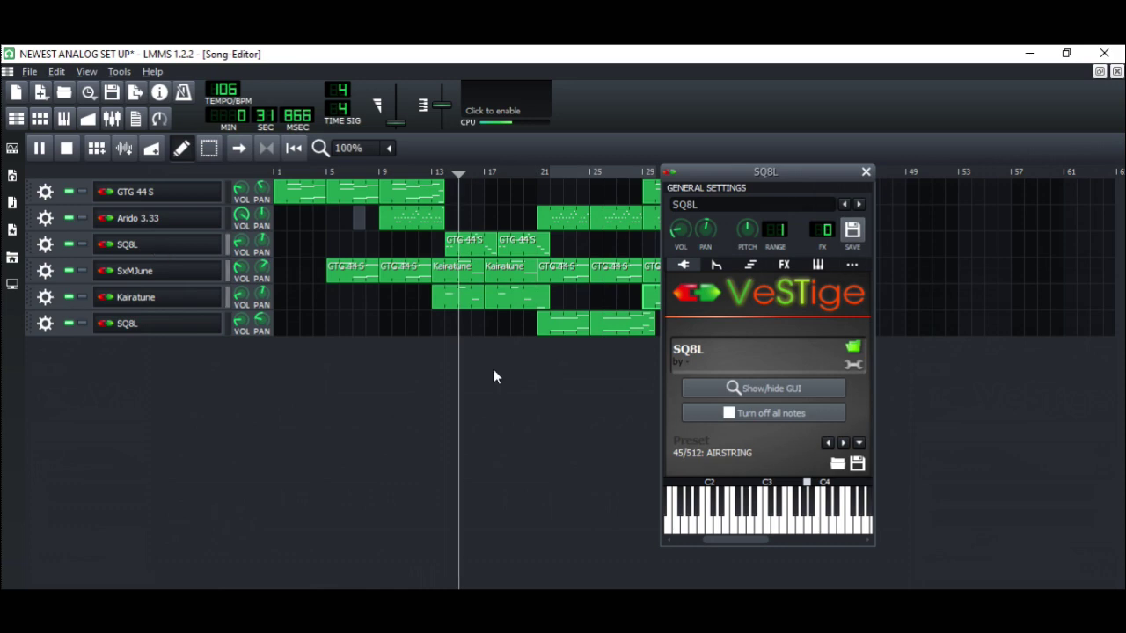
{"action": "left_click", "coordinate": [756, 388]}
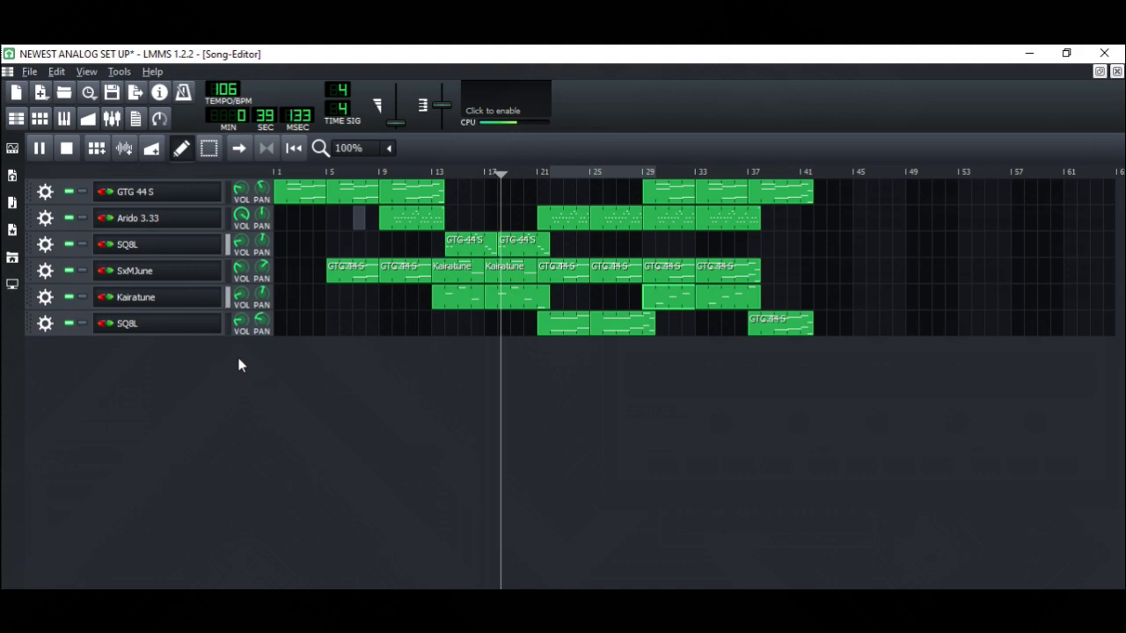
Show the SxMJune synth interface in full view to examine its controls, and close it together with the instrument settings.
{"action": "left_click", "coordinate": [147, 273]}
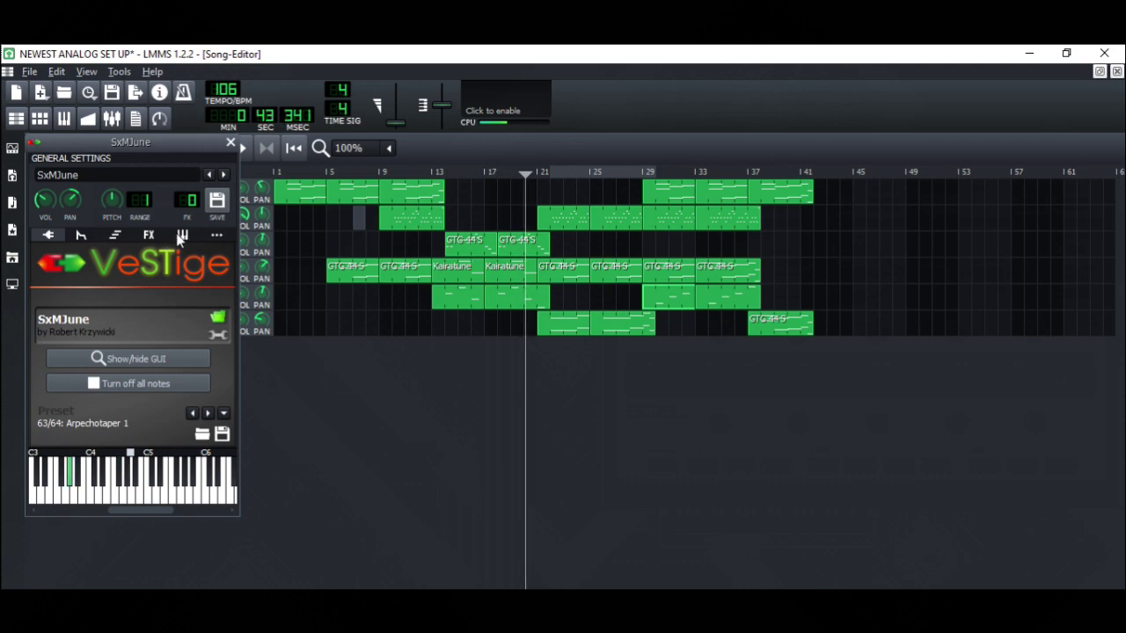
{"action": "left_click", "coordinate": [145, 362]}
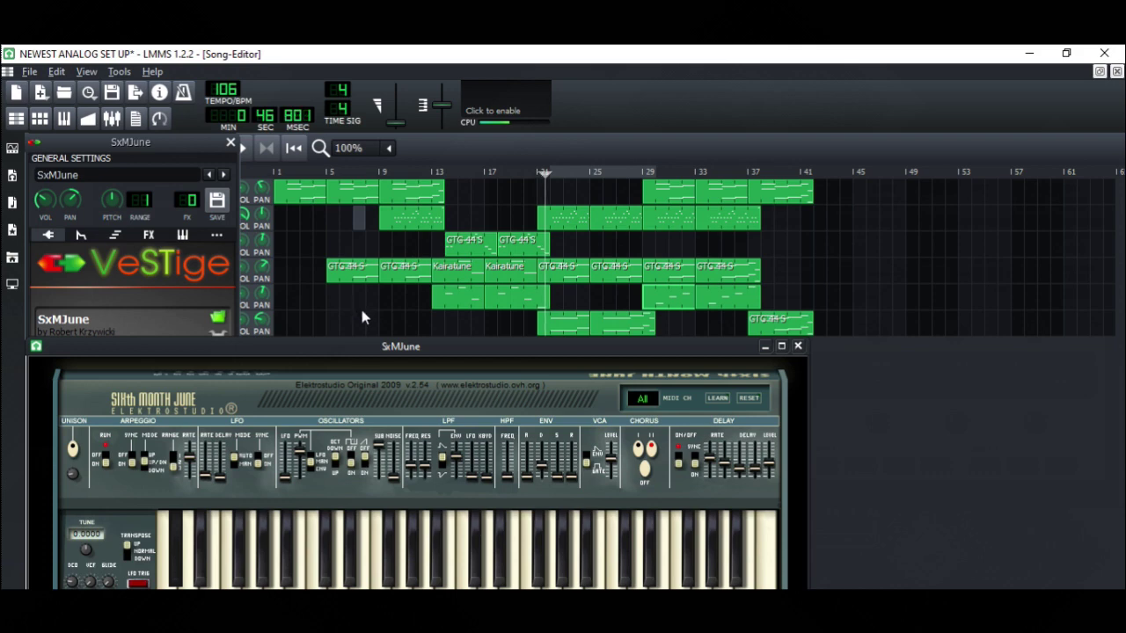
{"action": "left_click_drag", "start_coordinate": [408, 352], "coordinate": [477, 258]}
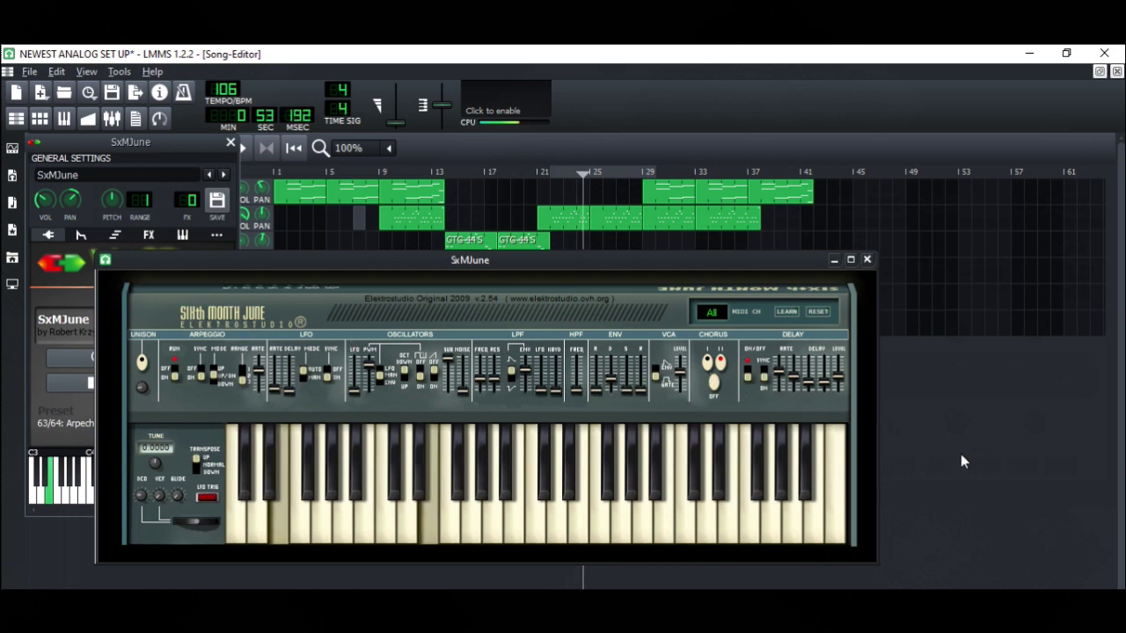
{"action": "left_click", "coordinate": [867, 261]}
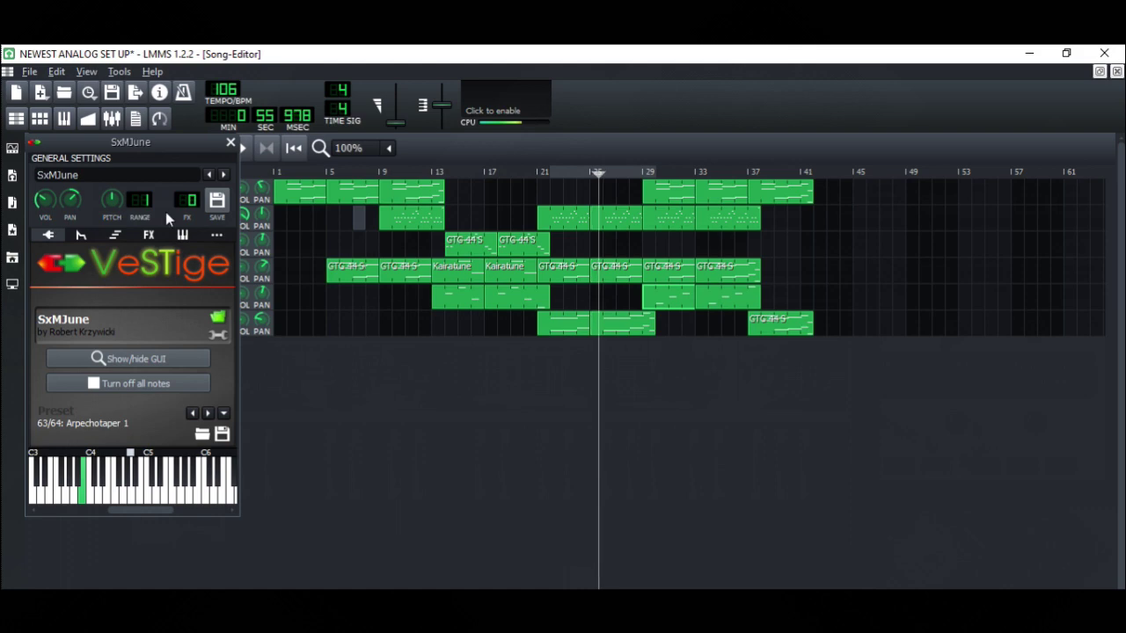
{"action": "left_click", "coordinate": [232, 142]}
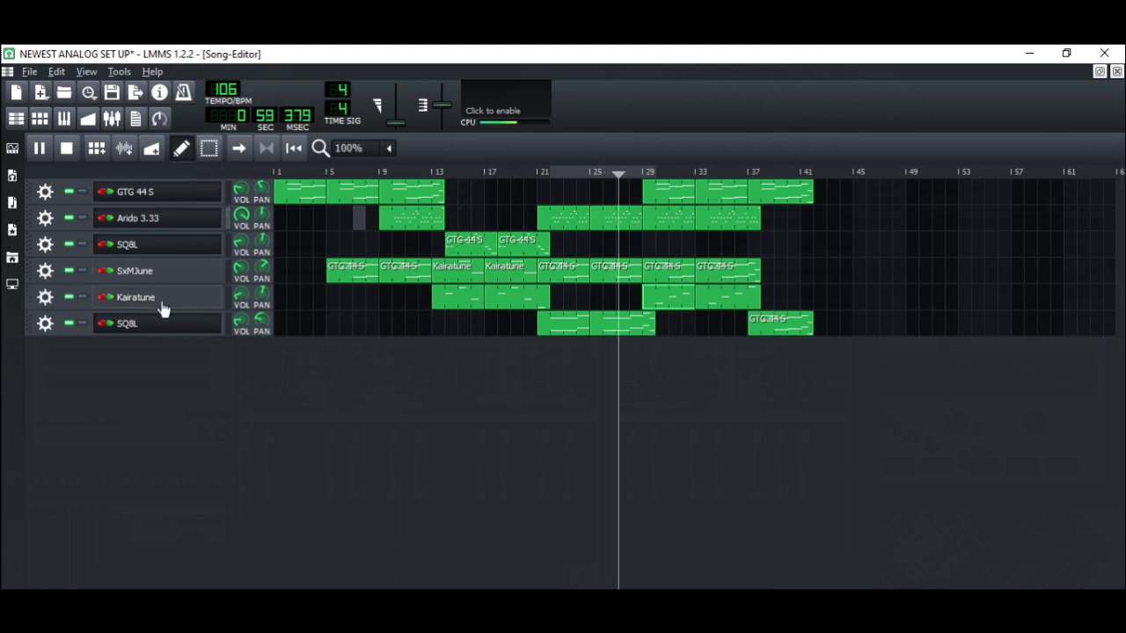
Open the Kairatune track's plugin interface and reposition it so all of its sections fit in view.
{"action": "left_click_drag", "start_coordinate": [160, 301], "coordinate": [163, 308]}
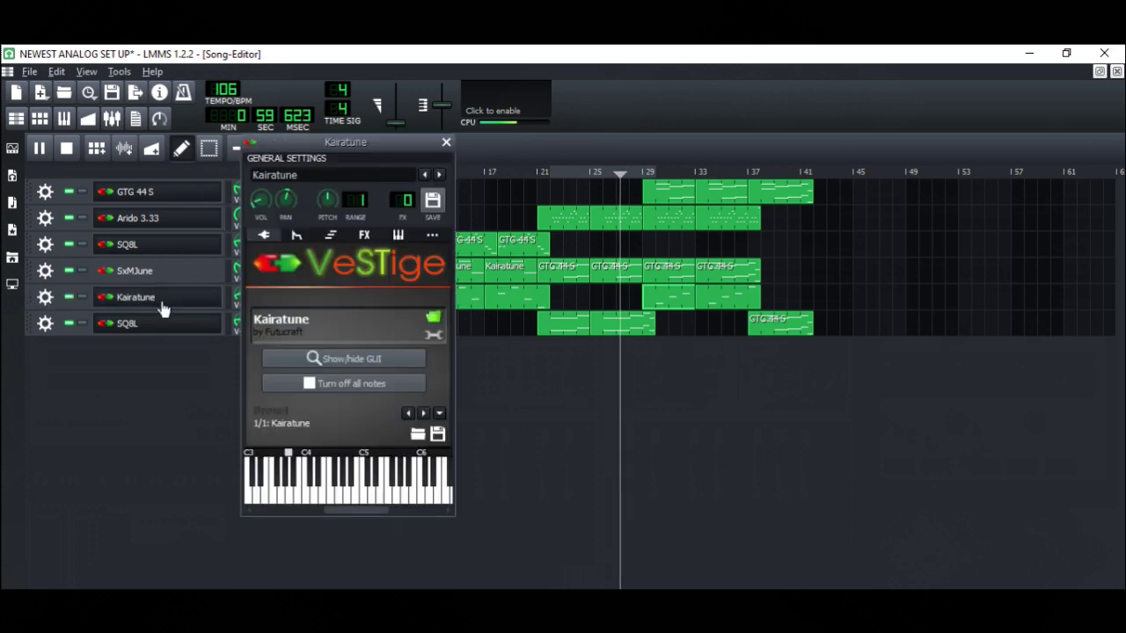
{"action": "left_click", "coordinate": [314, 358]}
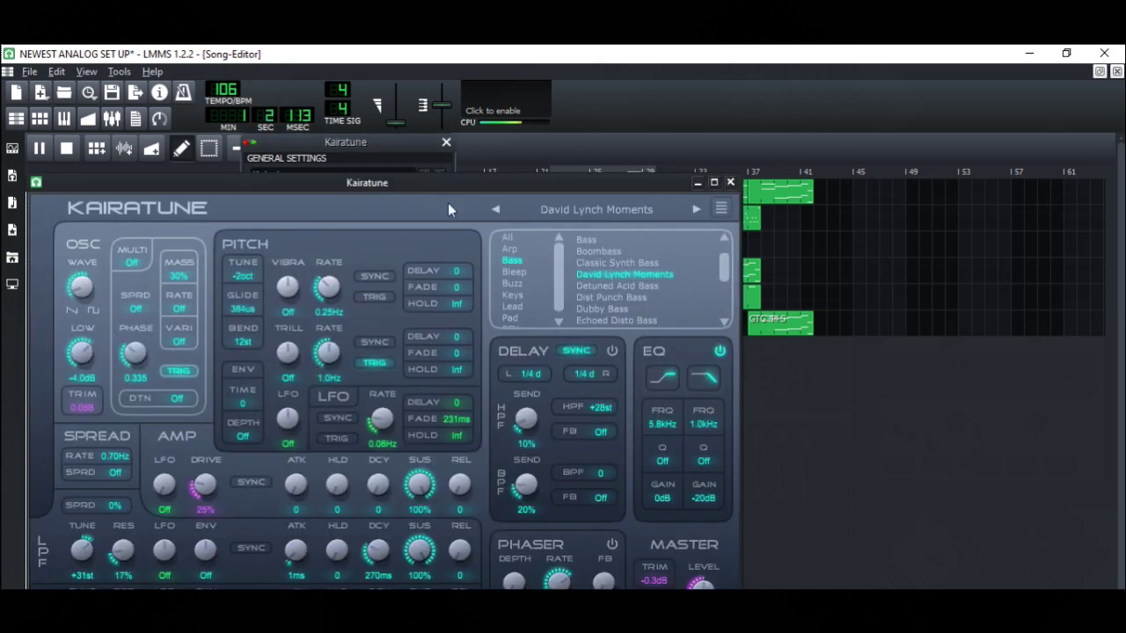
{"action": "left_click_drag", "start_coordinate": [450, 185], "coordinate": [575, 97]}
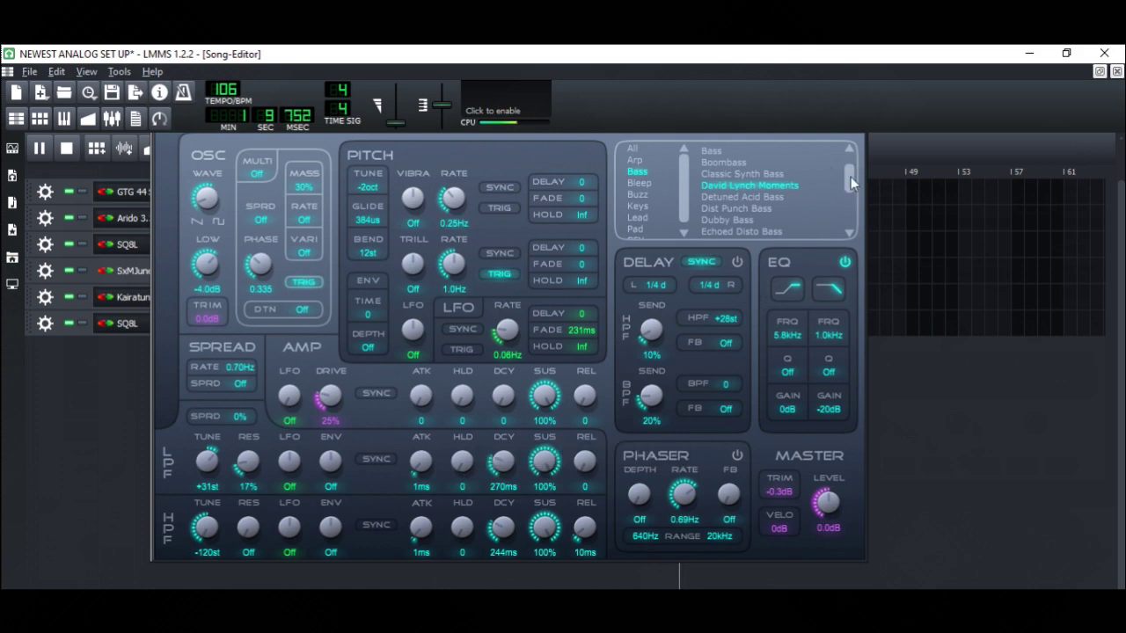
Browse Kairatune's presets in the Bass, Buzz, Arp, Lead, Pad and SFX categories, and close the instrument.
{"action": "left_click_drag", "start_coordinate": [851, 177], "coordinate": [851, 220]}
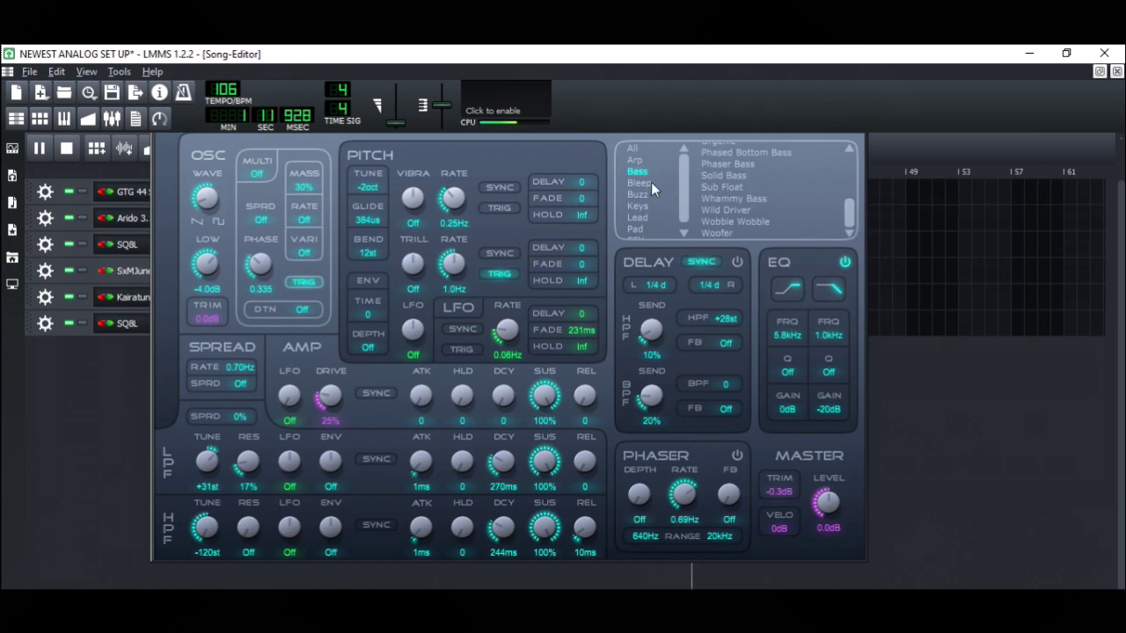
{"action": "left_click", "coordinate": [678, 197]}
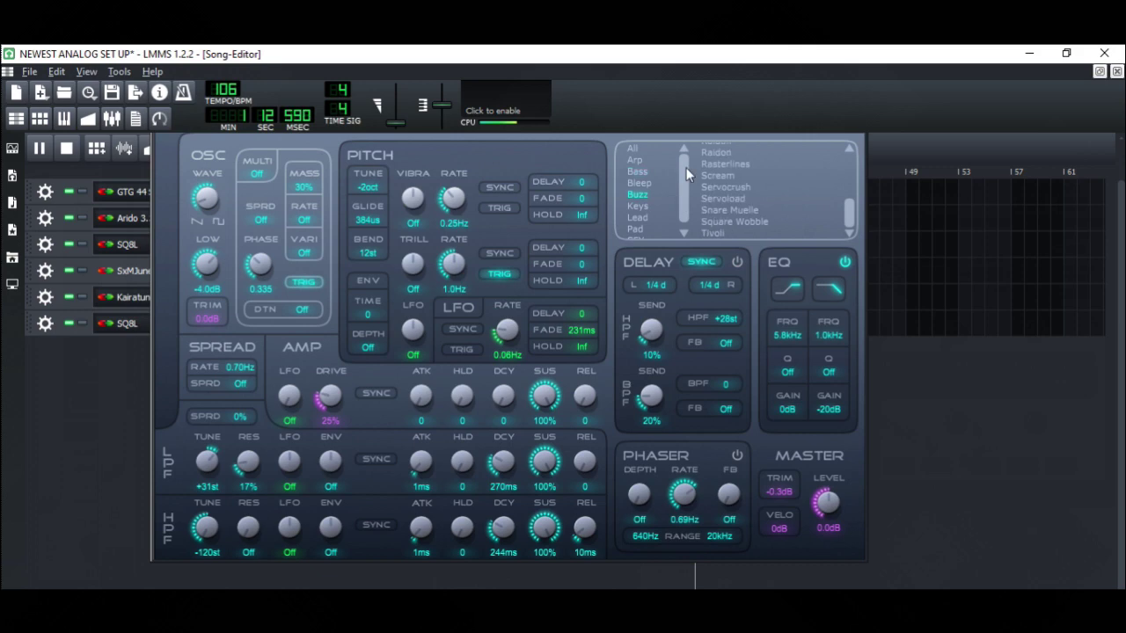
{"action": "left_click", "coordinate": [640, 162]}
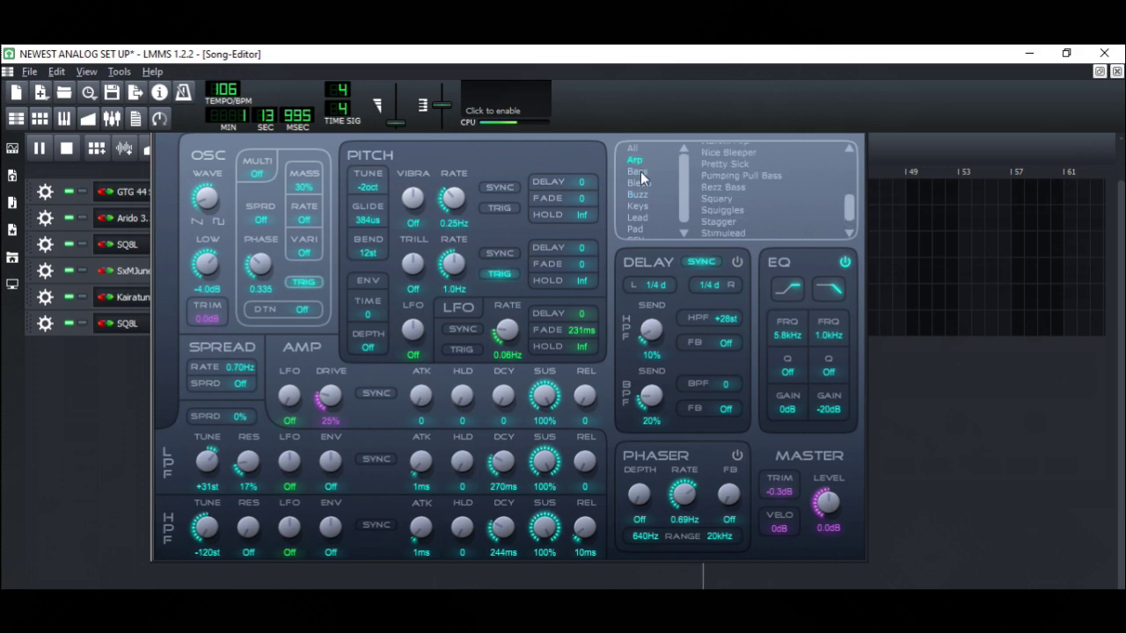
{"action": "left_click", "coordinate": [640, 193]}
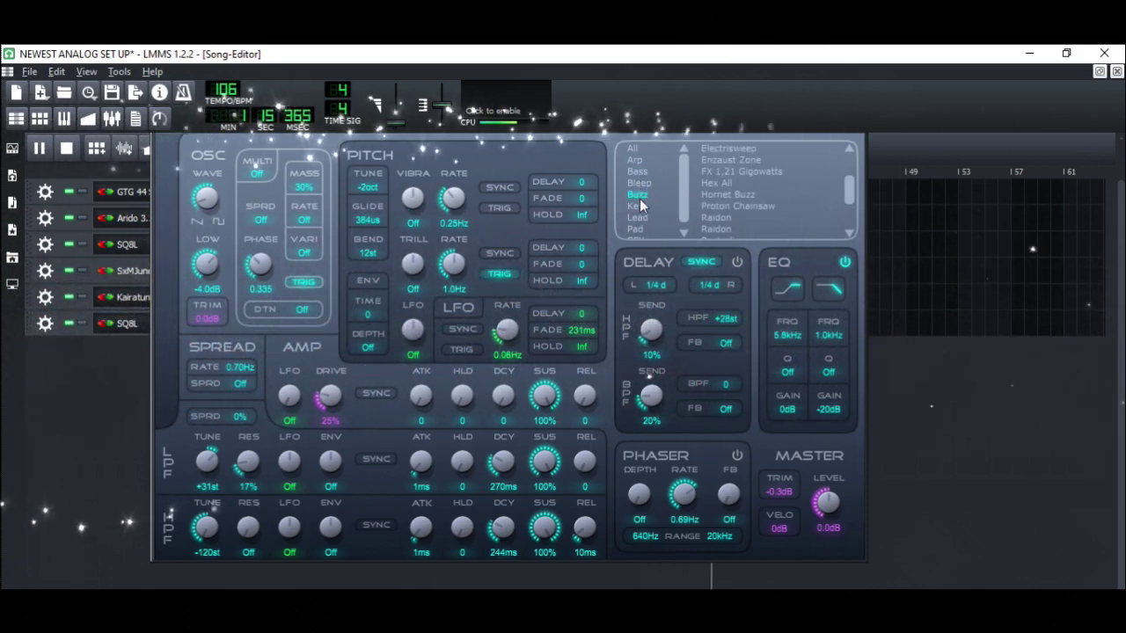
{"action": "left_click", "coordinate": [638, 217]}
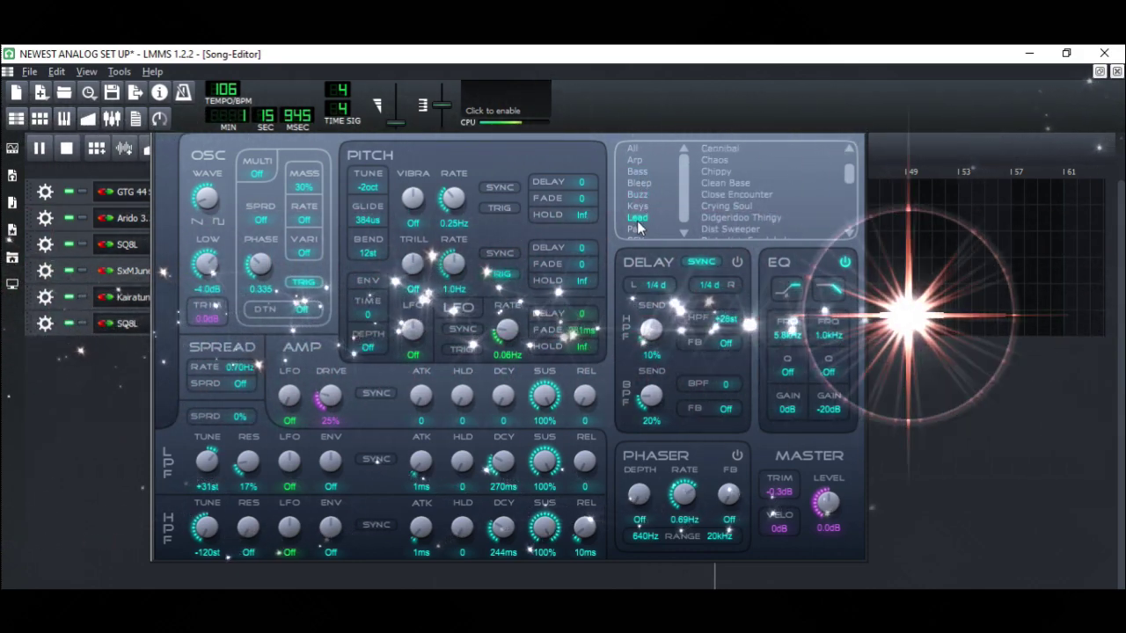
{"action": "left_click", "coordinate": [638, 229]}
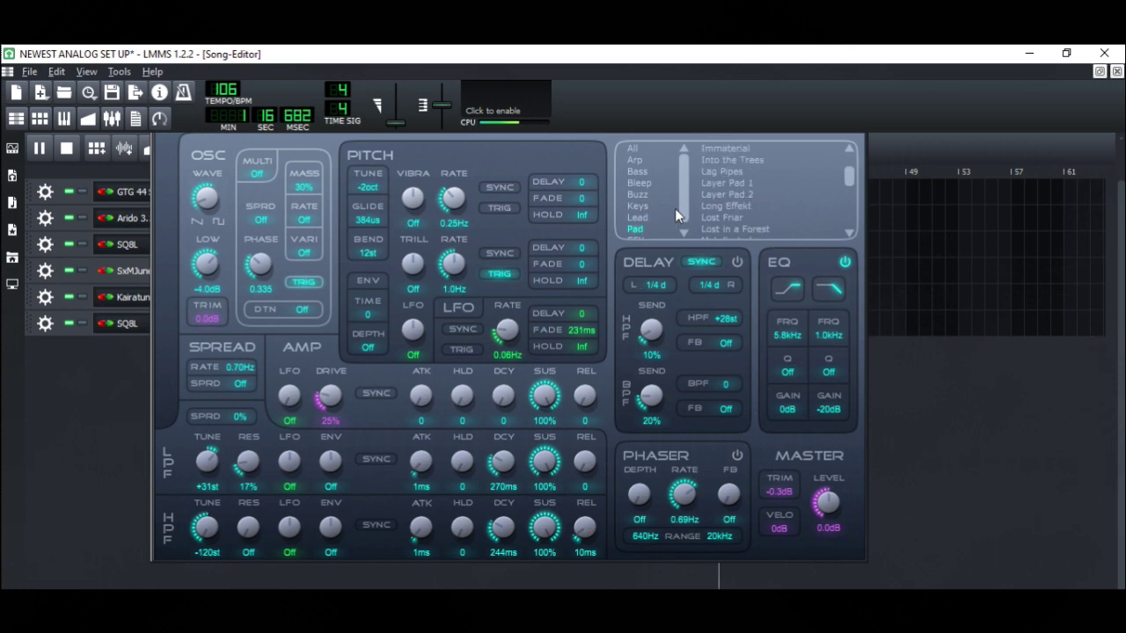
{"action": "left_click", "coordinate": [683, 234]}
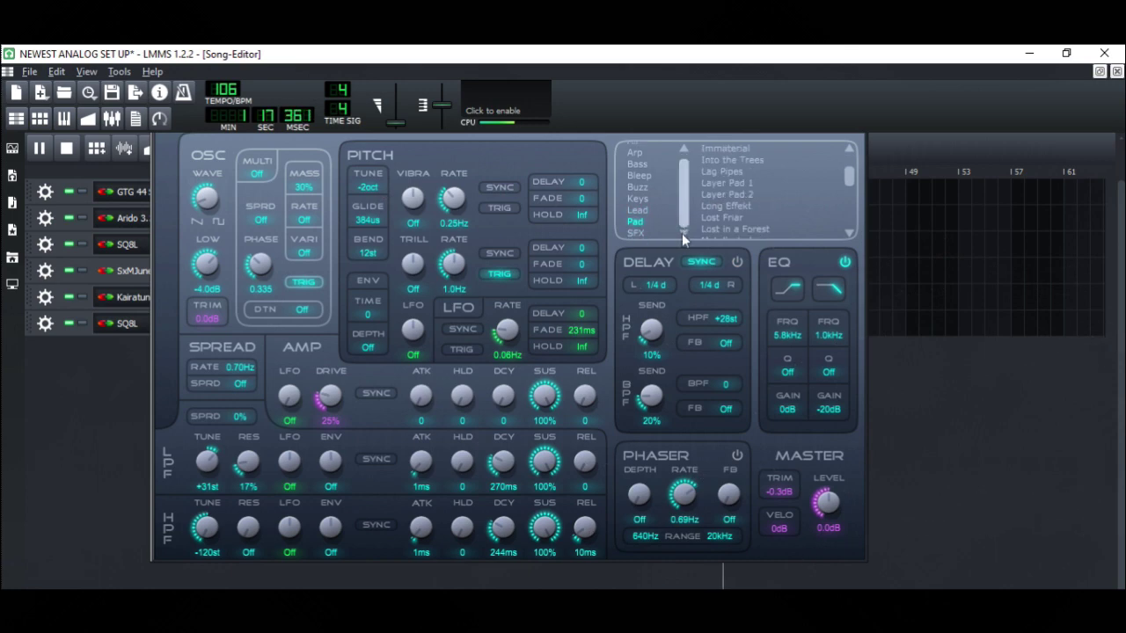
{"action": "left_click", "coordinate": [637, 233]}
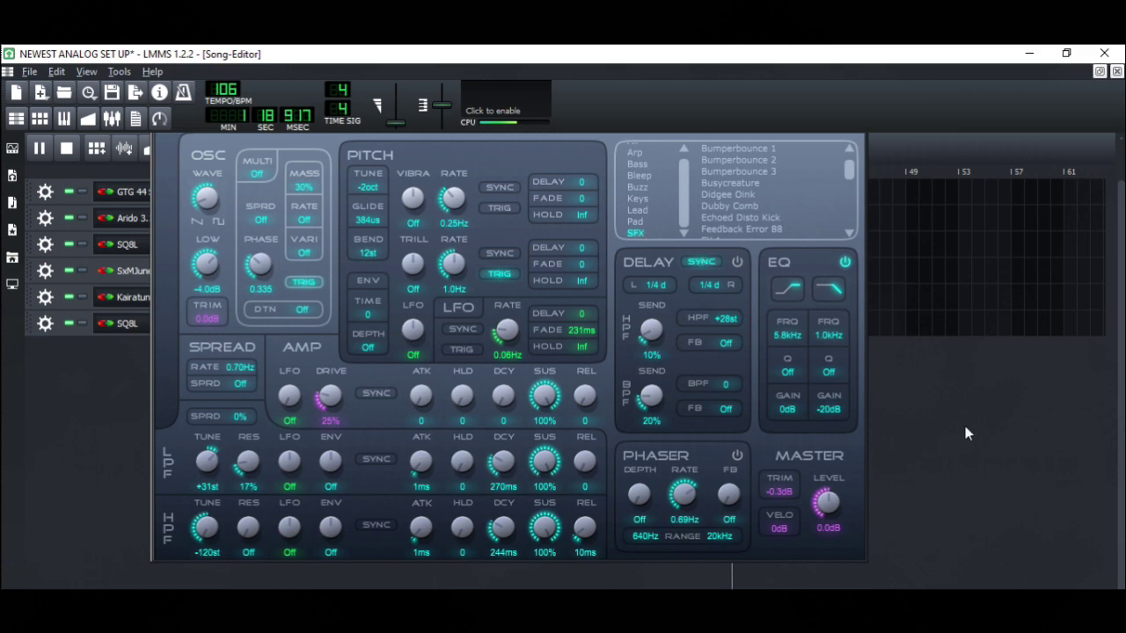
{"action": "left_click", "coordinate": [127, 297]}
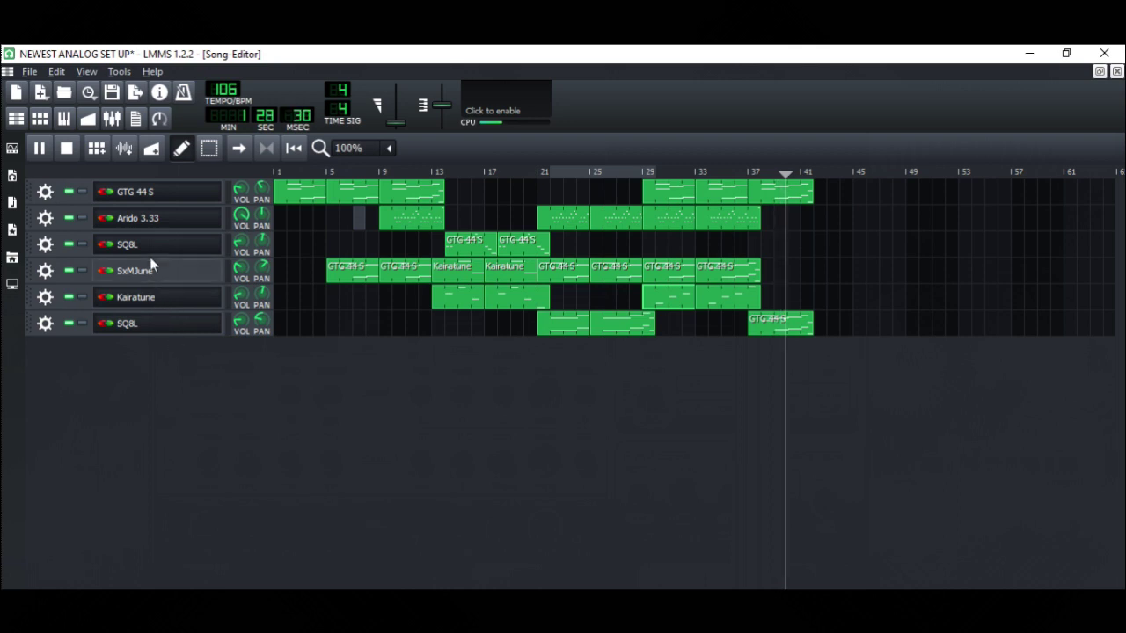
Reopen the GTG 44 S plugin interface and move it over the track list.
{"action": "left_click", "coordinate": [143, 194]}
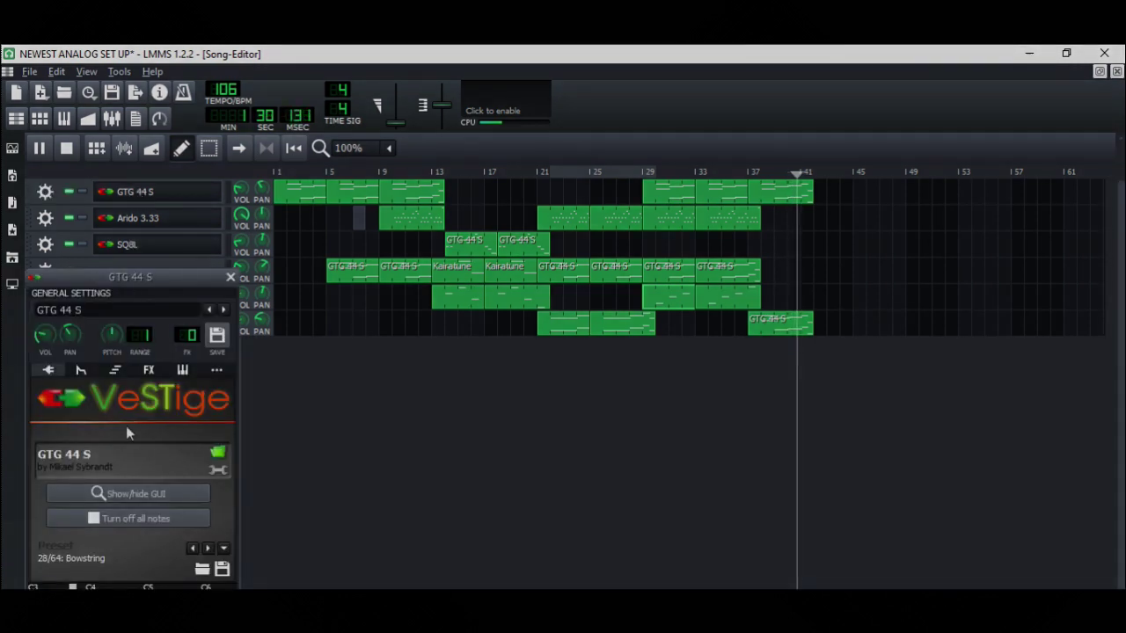
{"action": "left_click", "coordinate": [126, 496]}
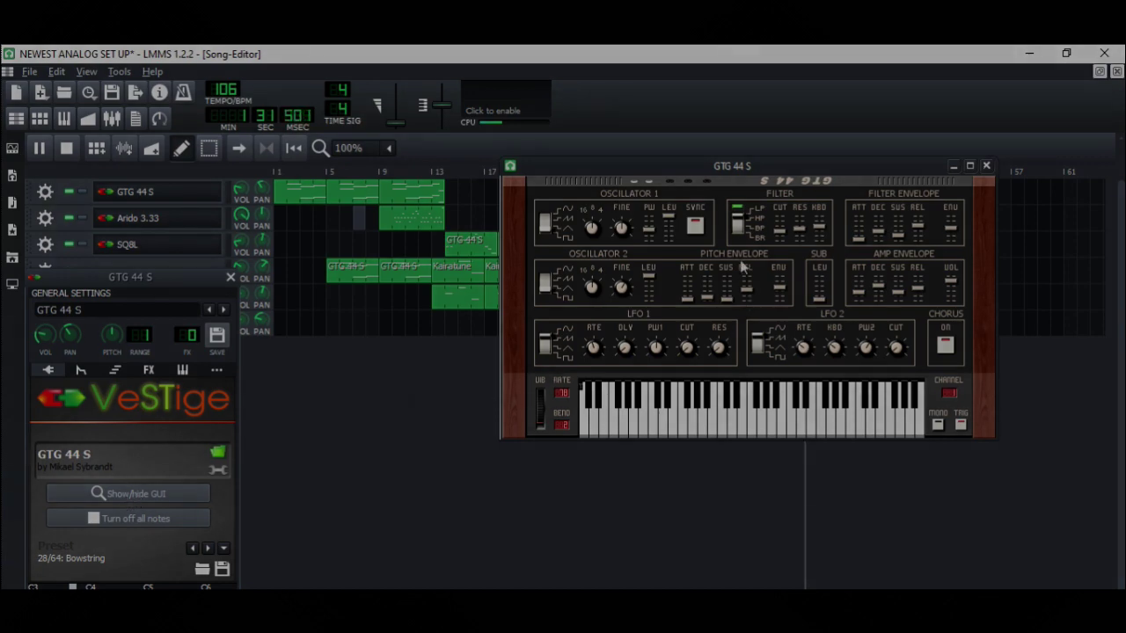
{"action": "left_click_drag", "start_coordinate": [703, 169], "coordinate": [216, 85]}
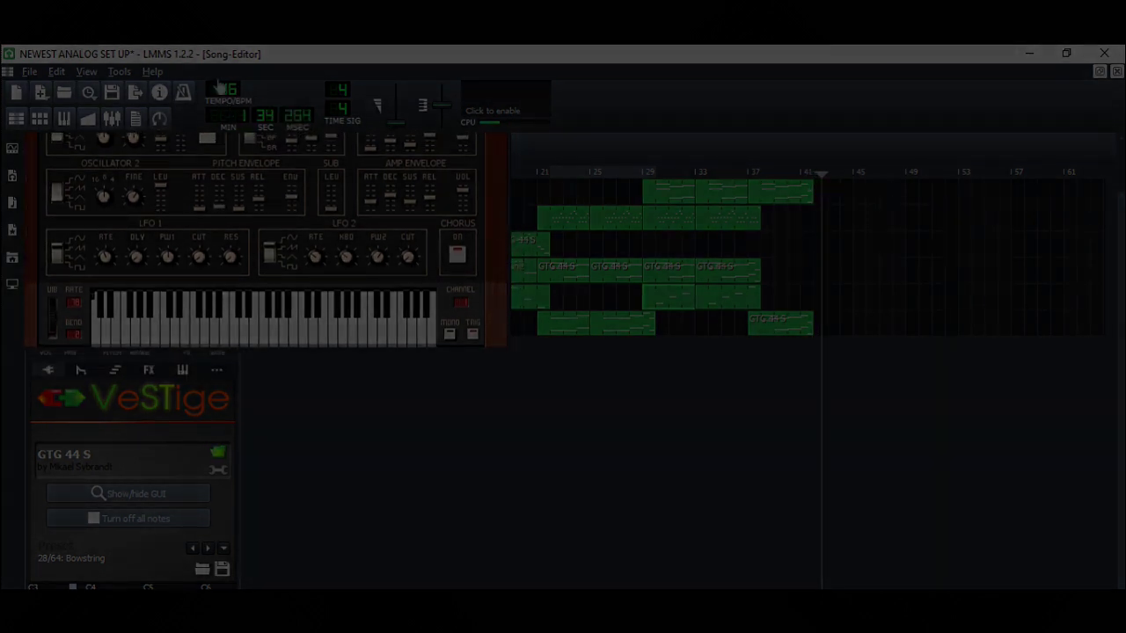